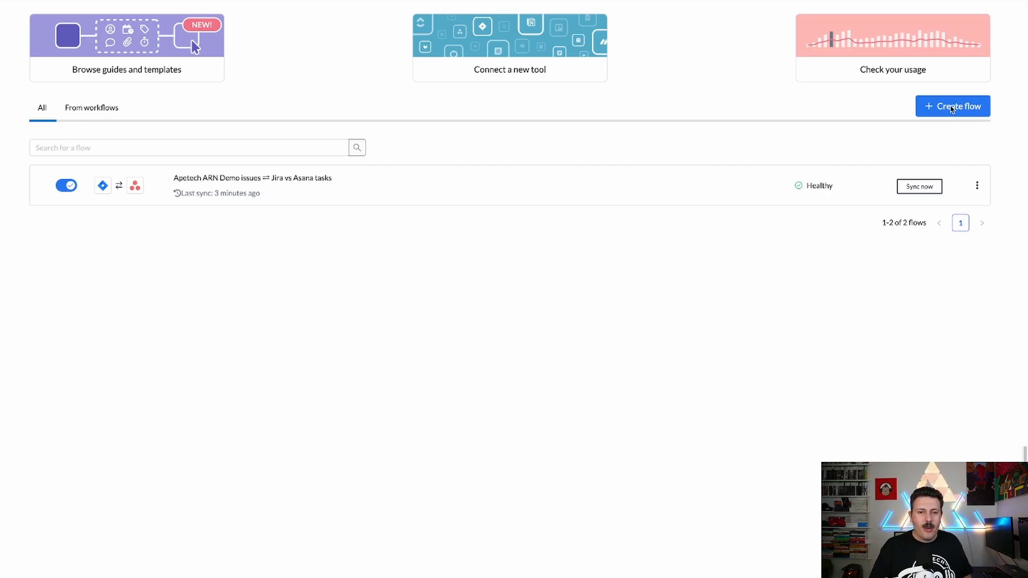
# Create a new flow and set Jira Cloud as its first tool, using the existing connected account.
pyautogui.click(951, 107)
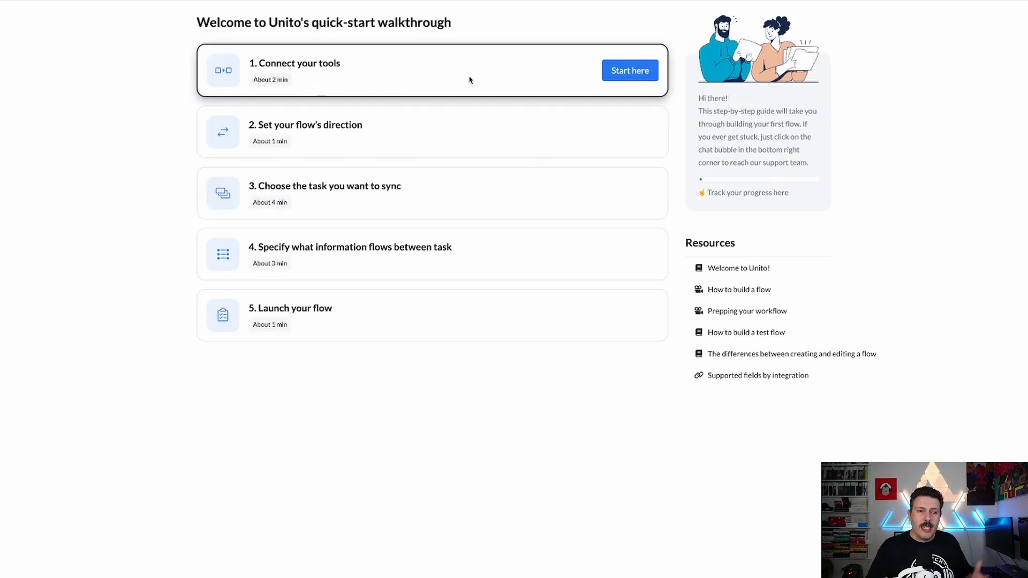
pyautogui.click(639, 78)
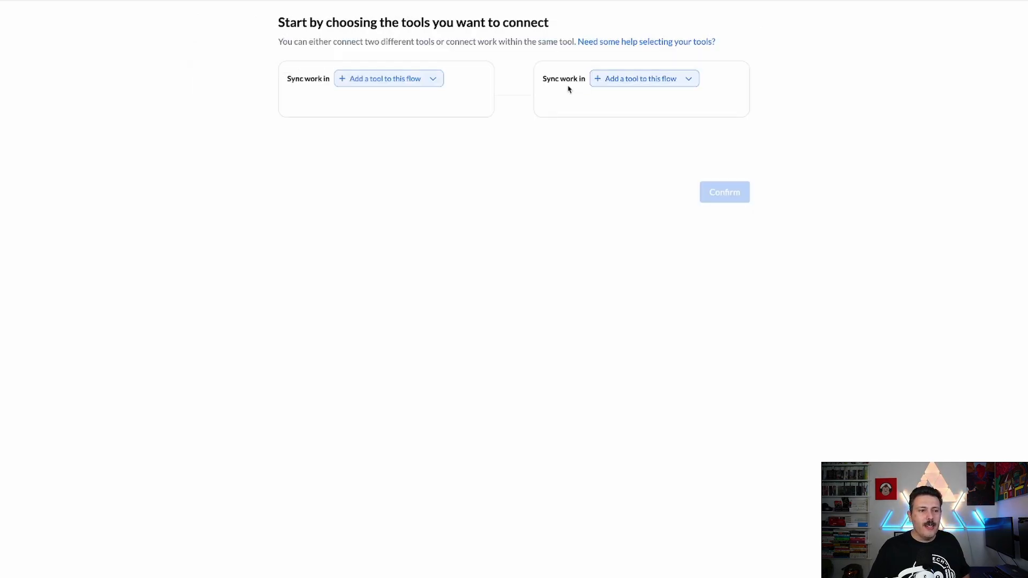
pyautogui.click(389, 80)
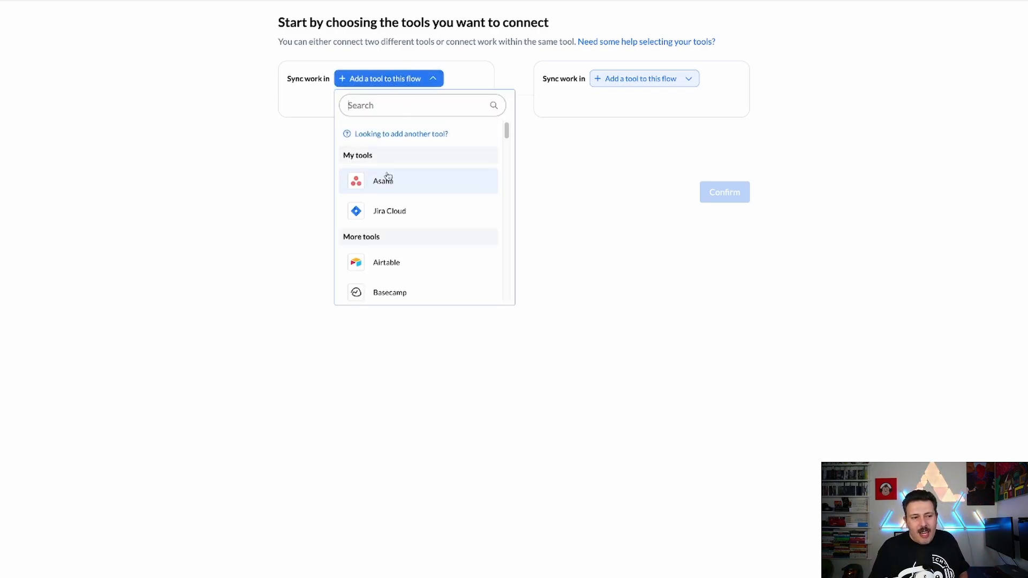
pyautogui.click(392, 220)
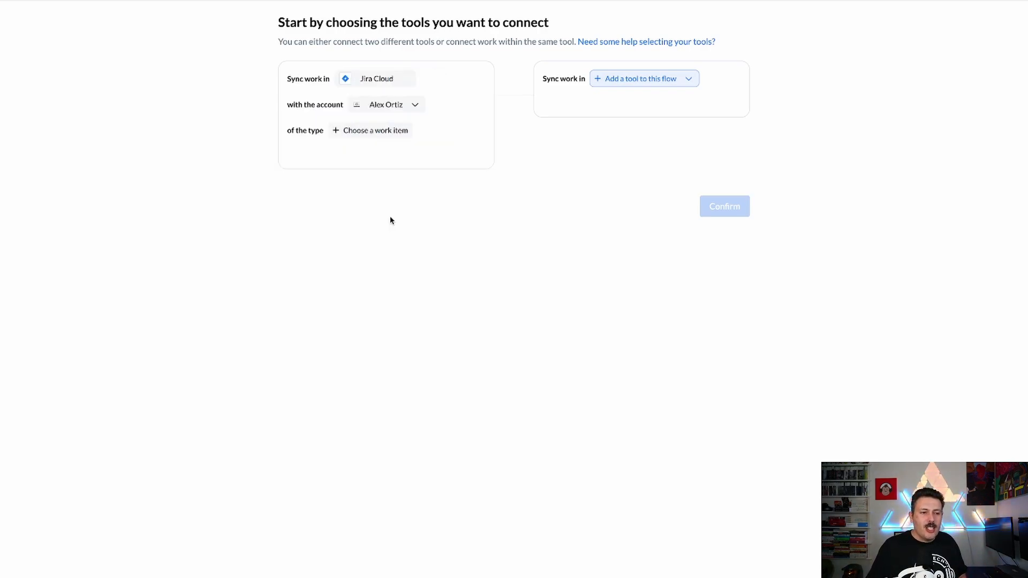
pyautogui.click(383, 111)
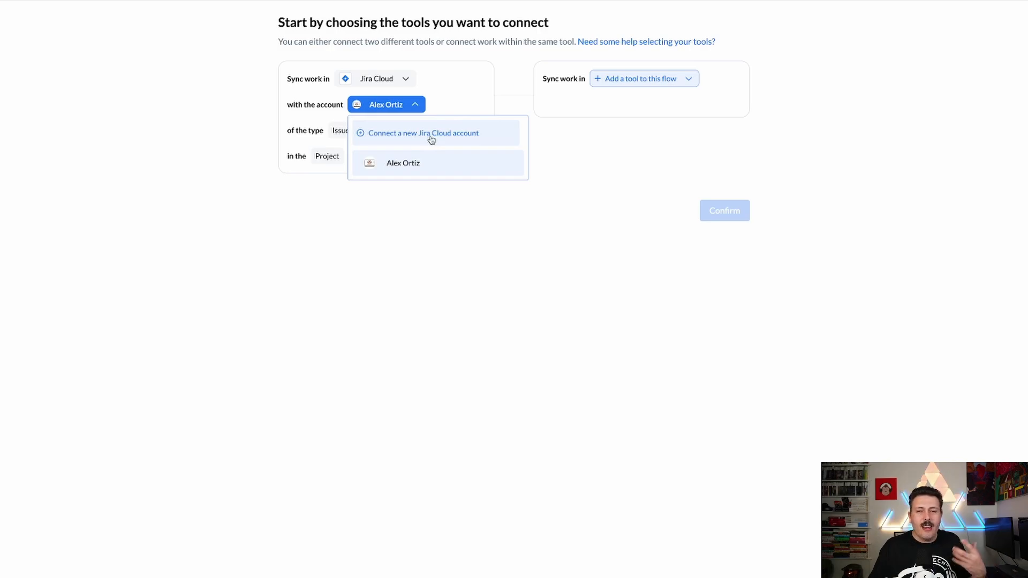
pyautogui.click(406, 168)
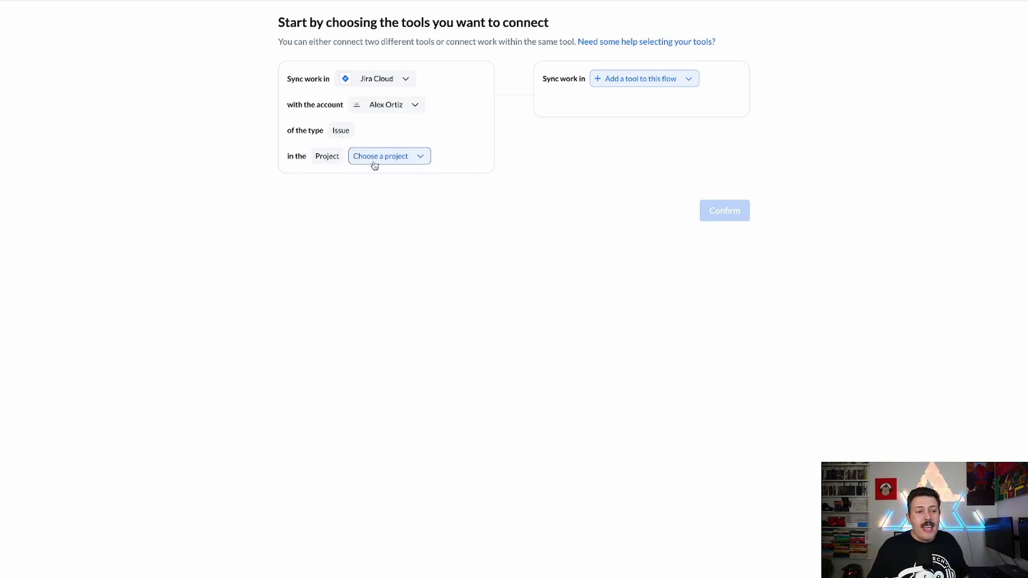
# Search the Jira projects for ARN and choose Apetech ARN Demo as the project to sync.
pyautogui.click(384, 158)
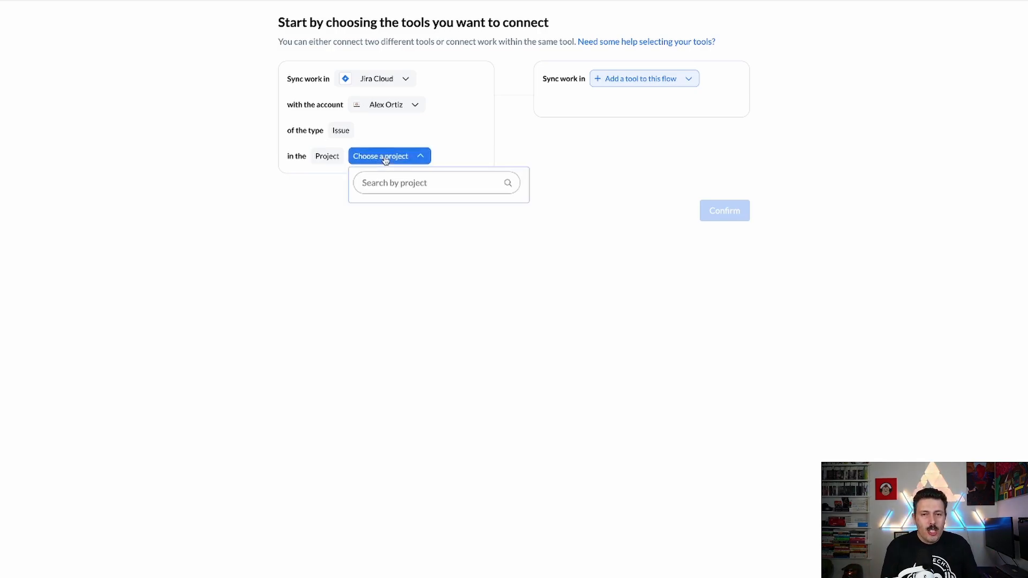
pyautogui.write('ARN')
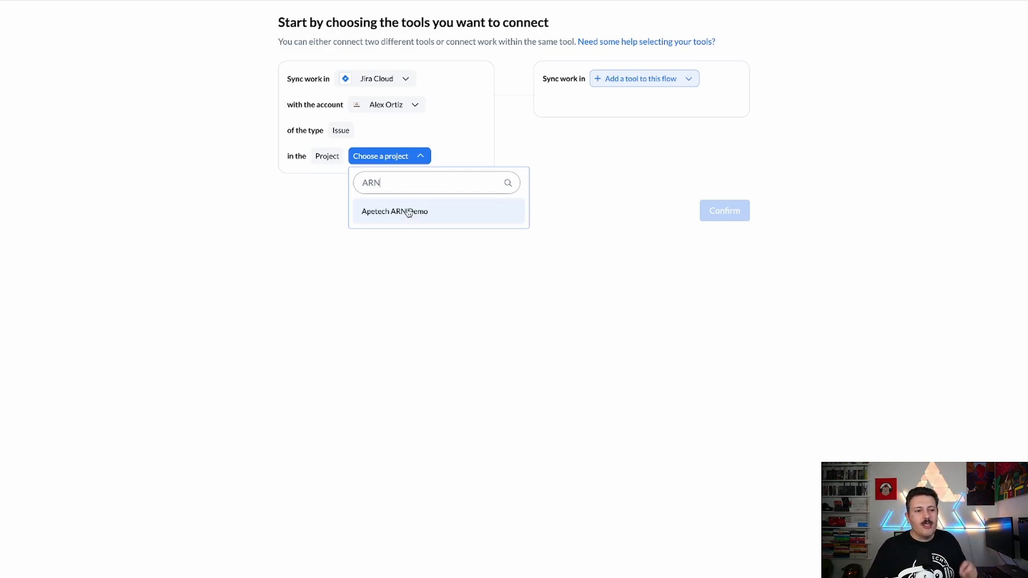
pyautogui.click(408, 213)
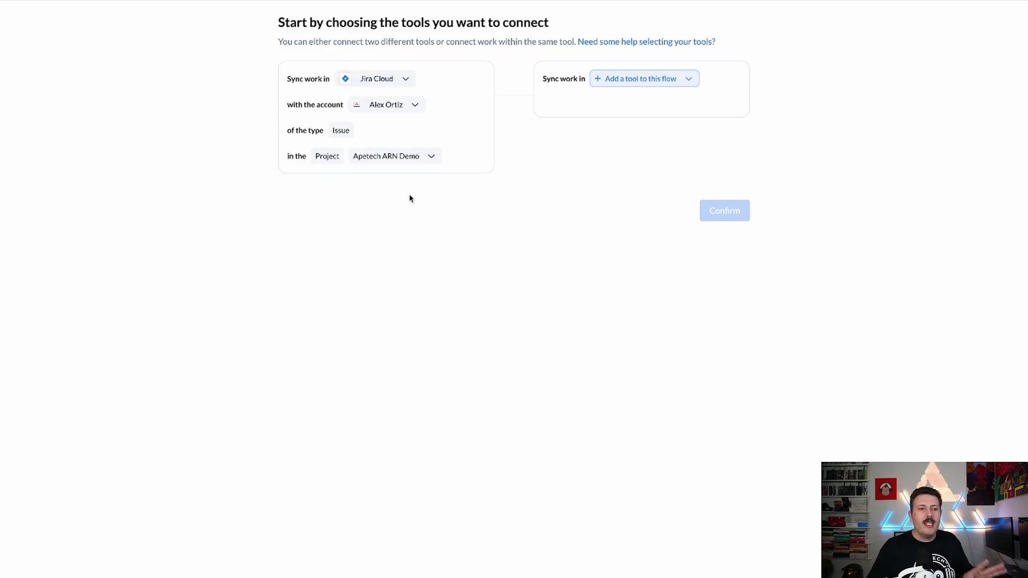
# Add Asana as the flow's second tool, using the existing connected account.
pyautogui.click(635, 80)
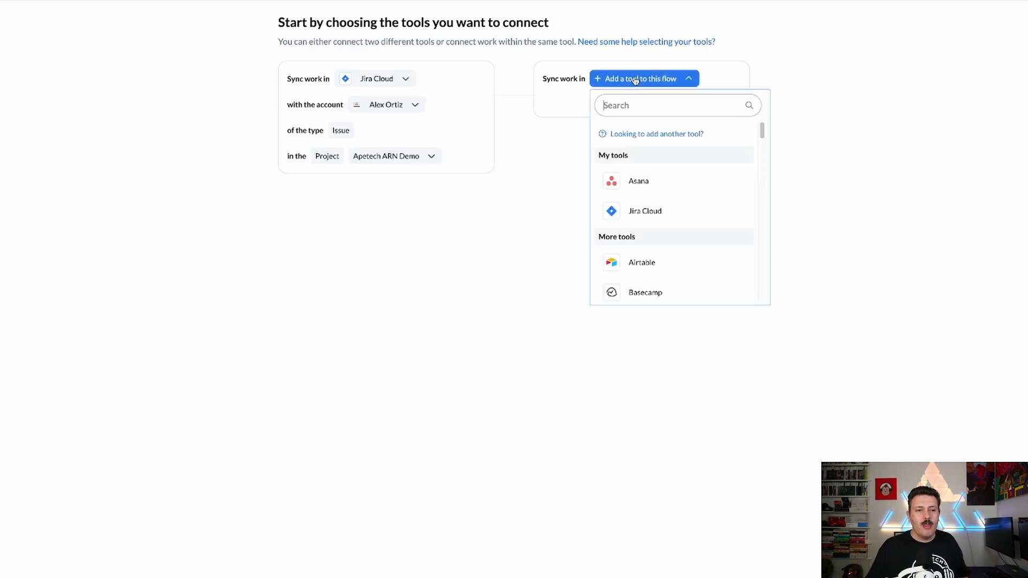
pyautogui.click(654, 185)
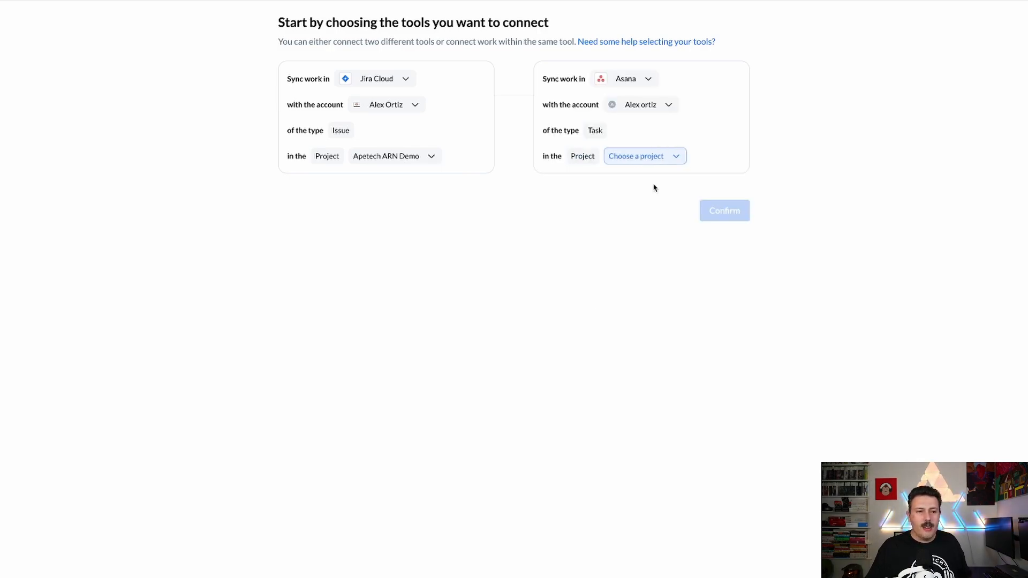
pyautogui.click(643, 106)
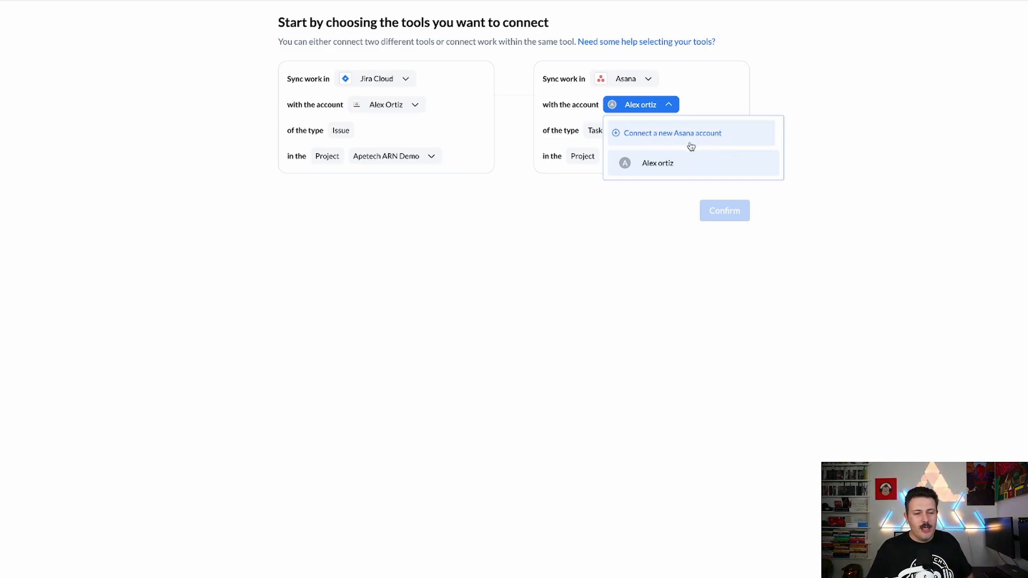
pyautogui.click(653, 167)
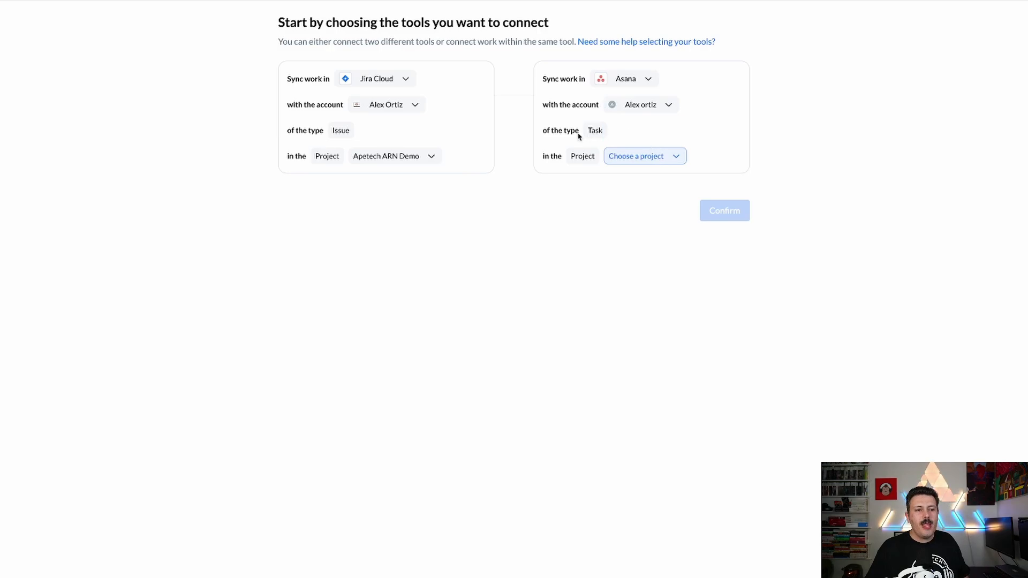
# Choose Jira Killer as the Asana project and confirm the connection with the two-way flow direction.
pyautogui.click(630, 160)
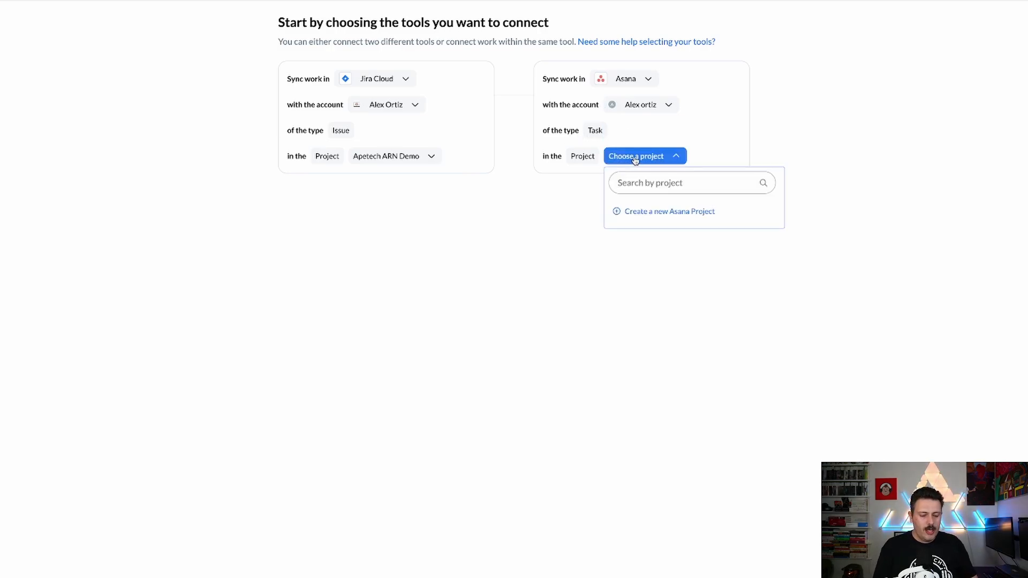
pyautogui.write('Jira')
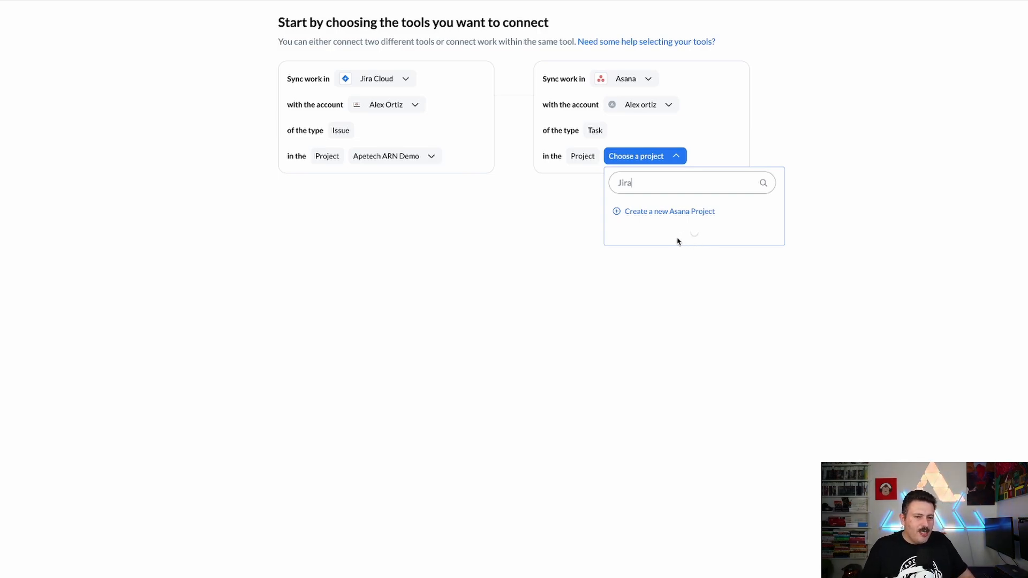
pyautogui.click(637, 288)
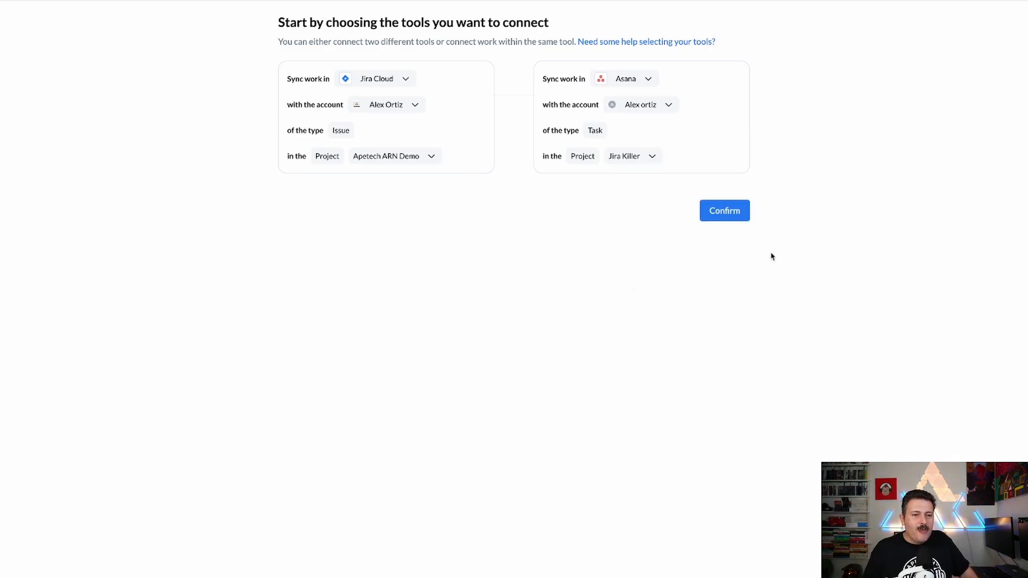
pyautogui.click(721, 212)
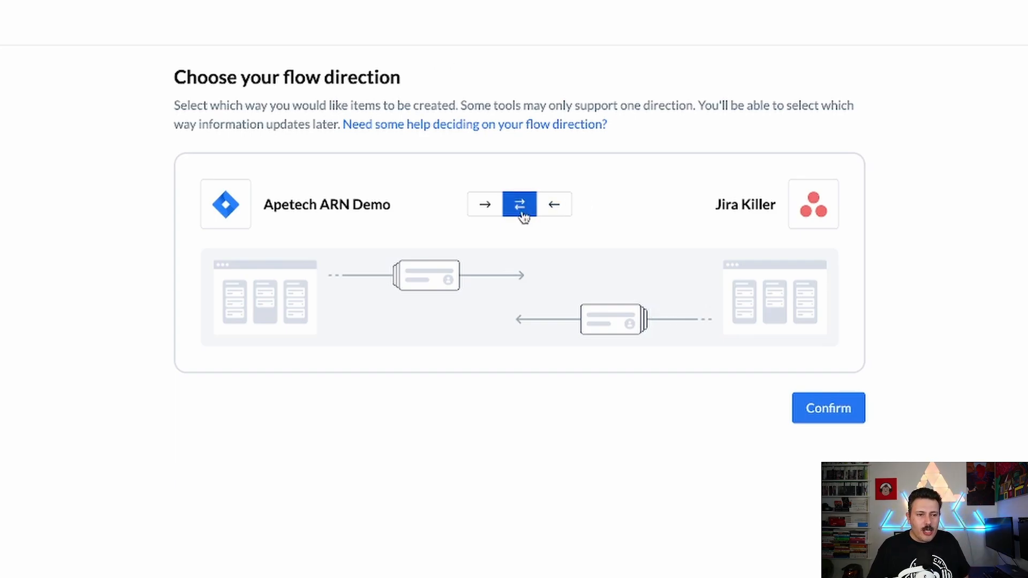
pyautogui.click(829, 415)
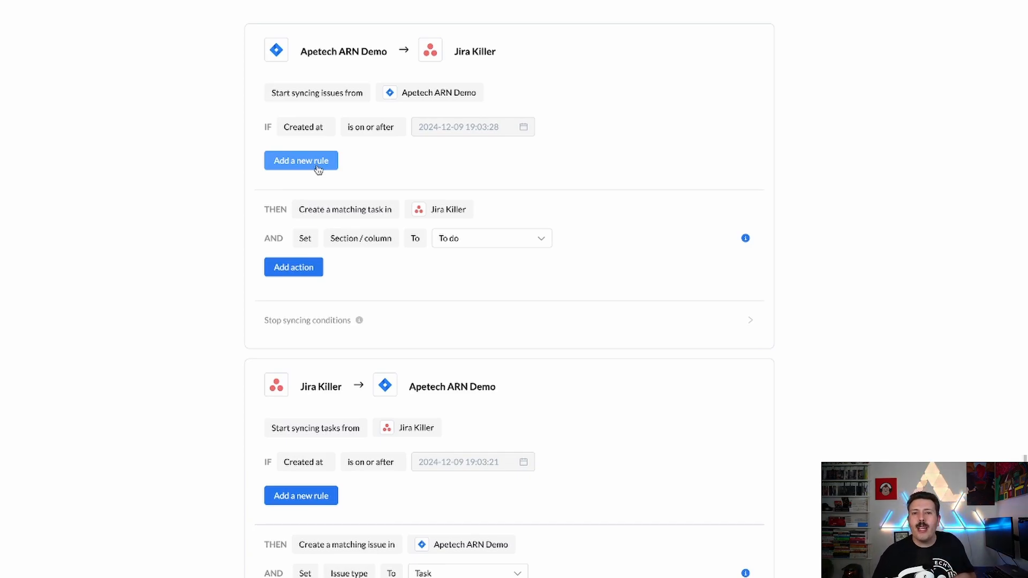
# Add a rule to the Jira-to-Asana direction requiring Issue type Display name is Bug, and delete that rule again.
pyautogui.click(295, 167)
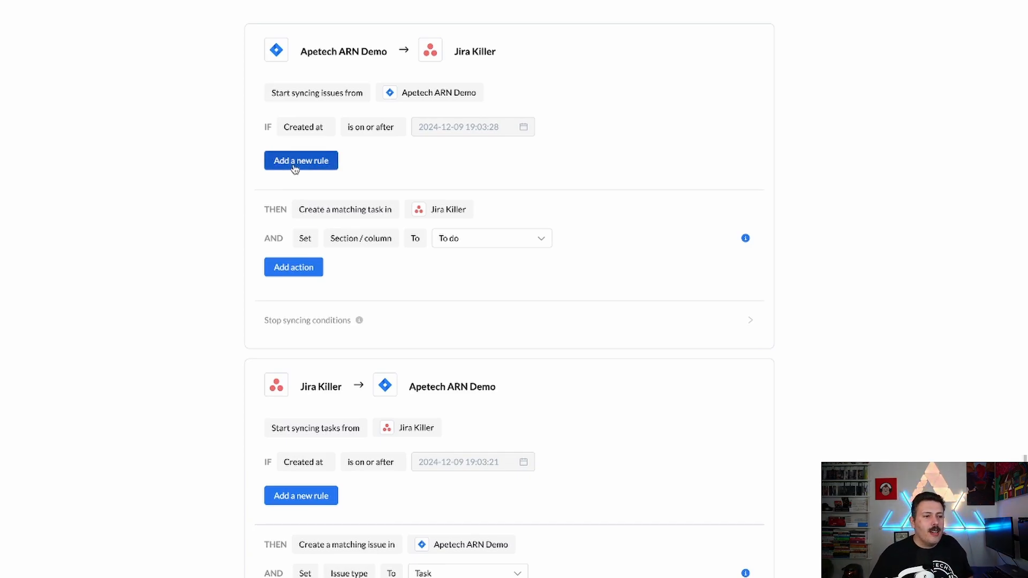
pyautogui.click(361, 157)
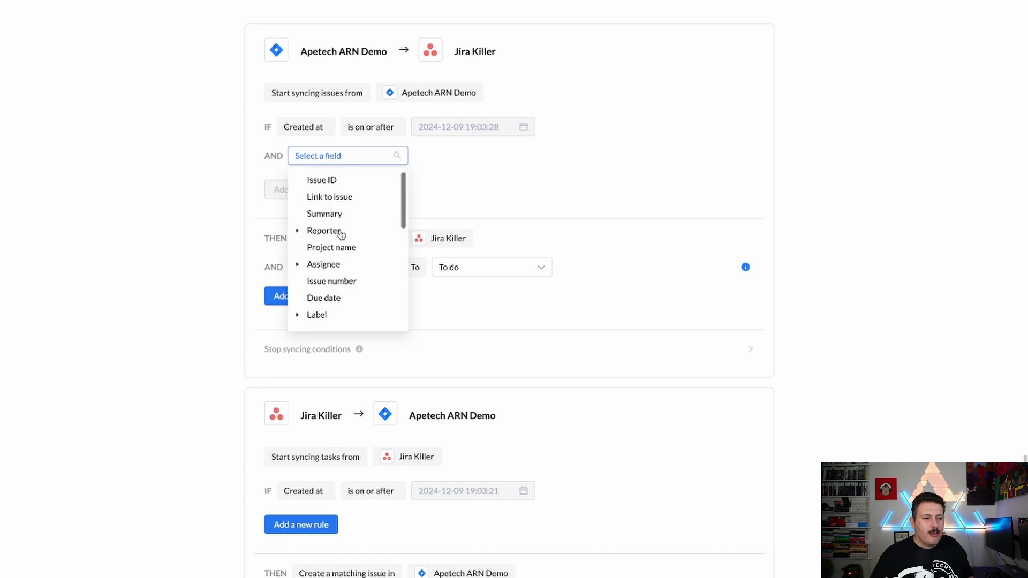
pyautogui.scroll(-3, 326, 295)
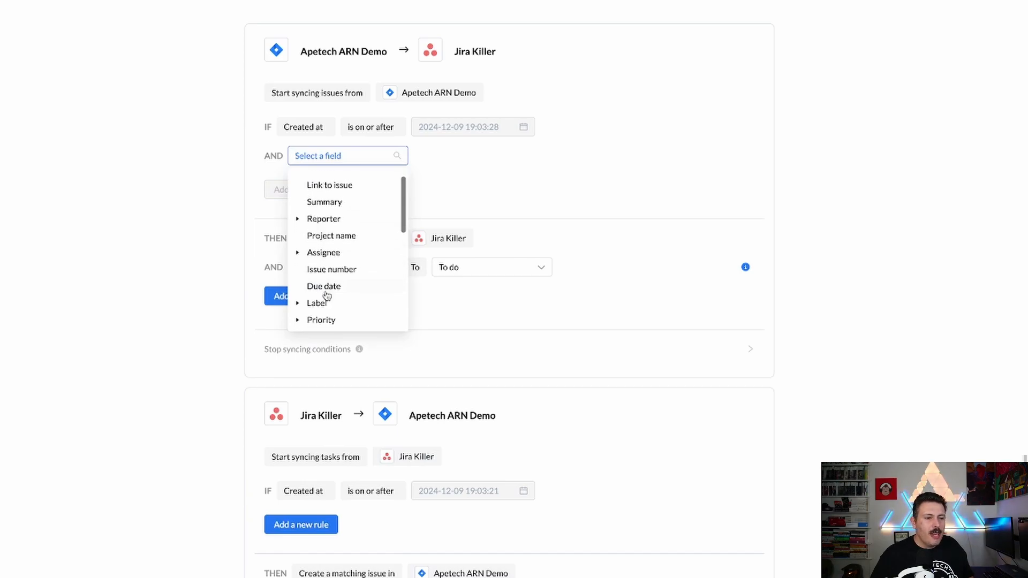
pyautogui.scroll(-3, 326, 293)
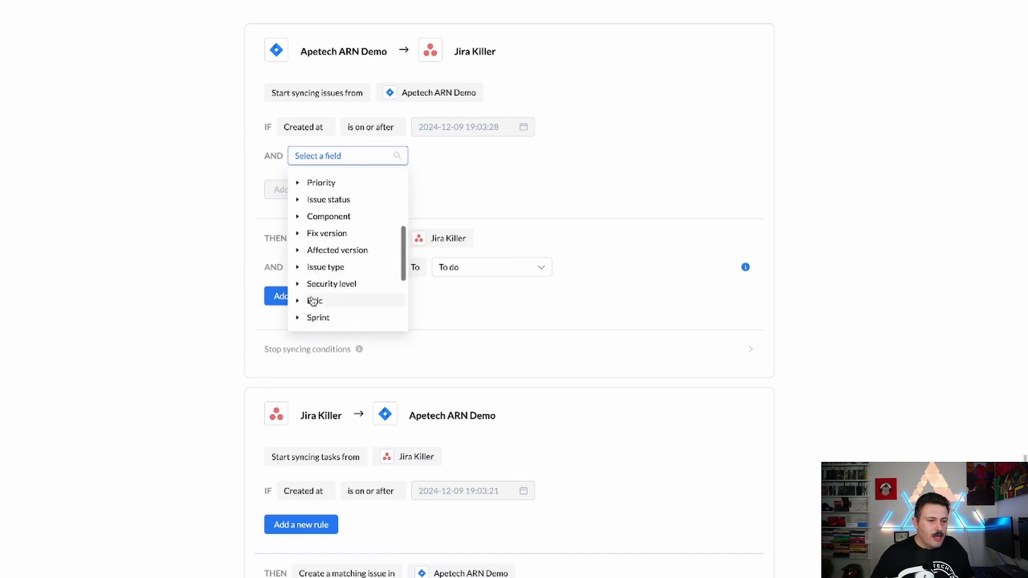
pyautogui.click(297, 266)
pyautogui.click(334, 292)
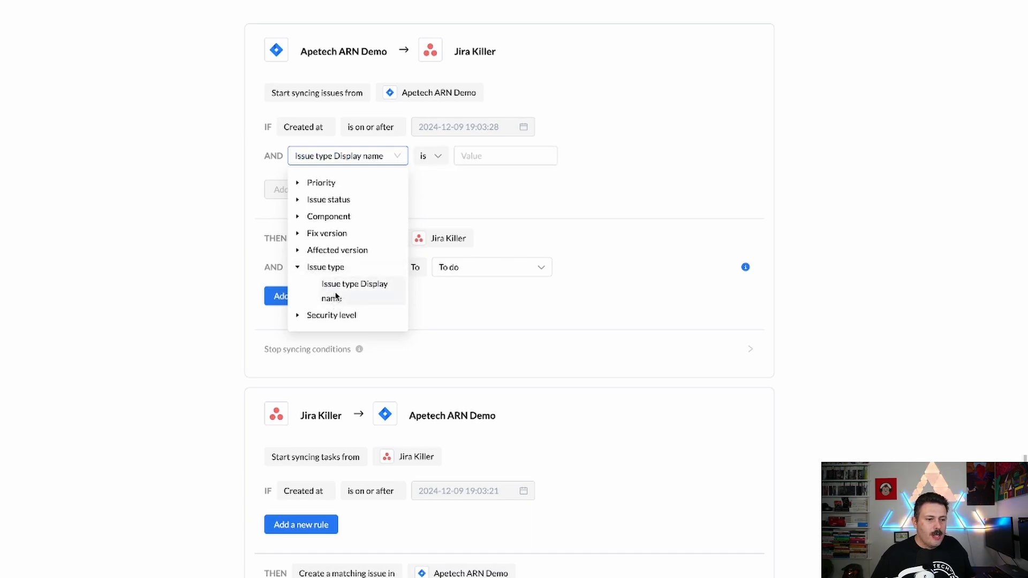
pyautogui.click(505, 159)
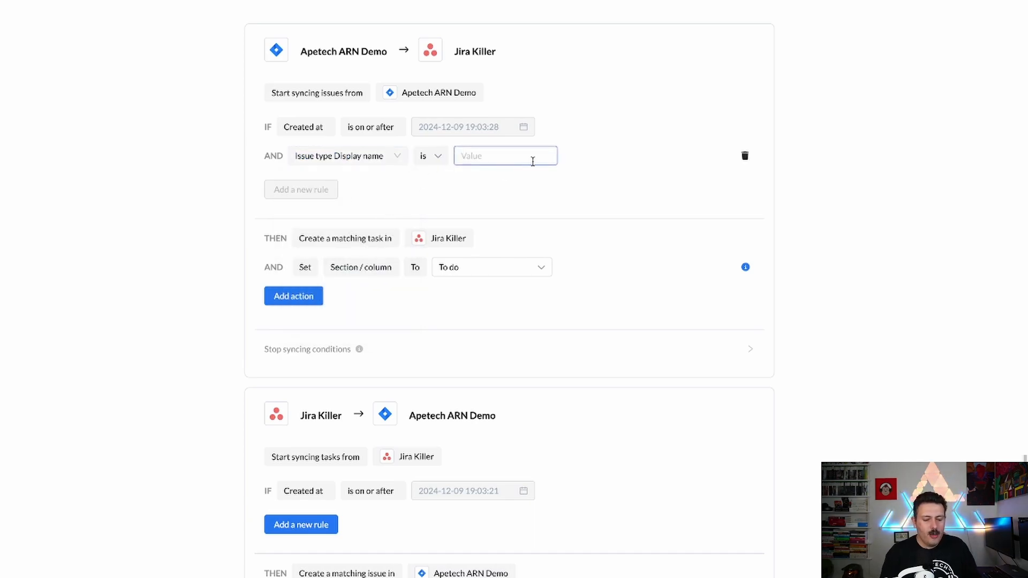
pyautogui.write('Bug')
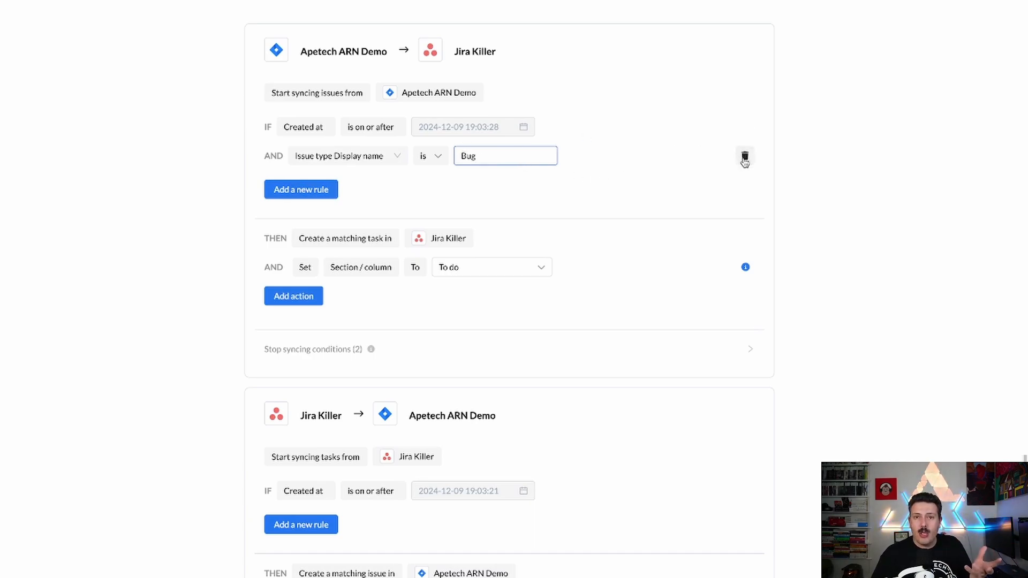
pyautogui.click(745, 157)
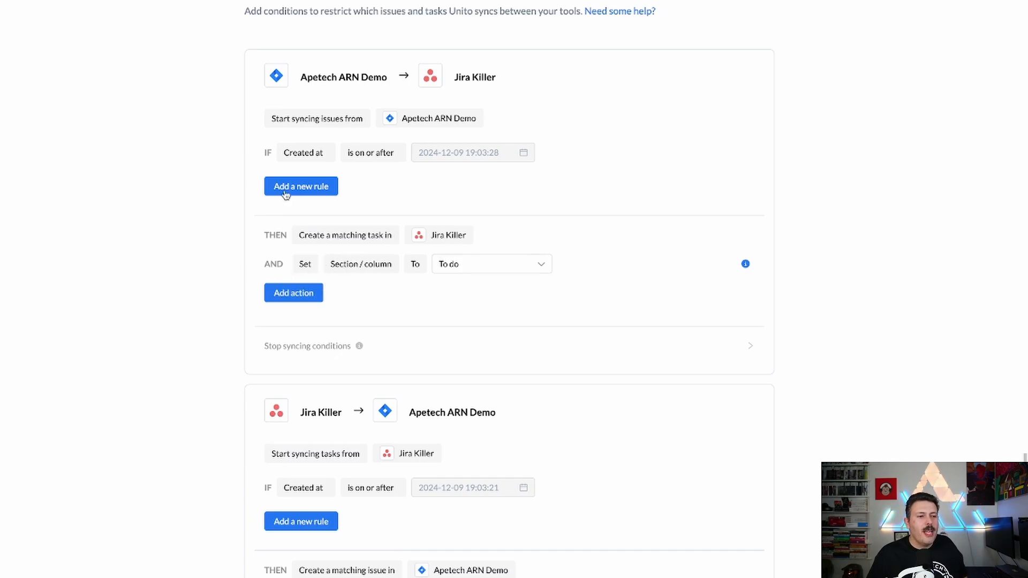
# Add a blank action to the Jira-to-Asana direction and browse the task fields it can set, choosing none.
pyautogui.click(298, 294)
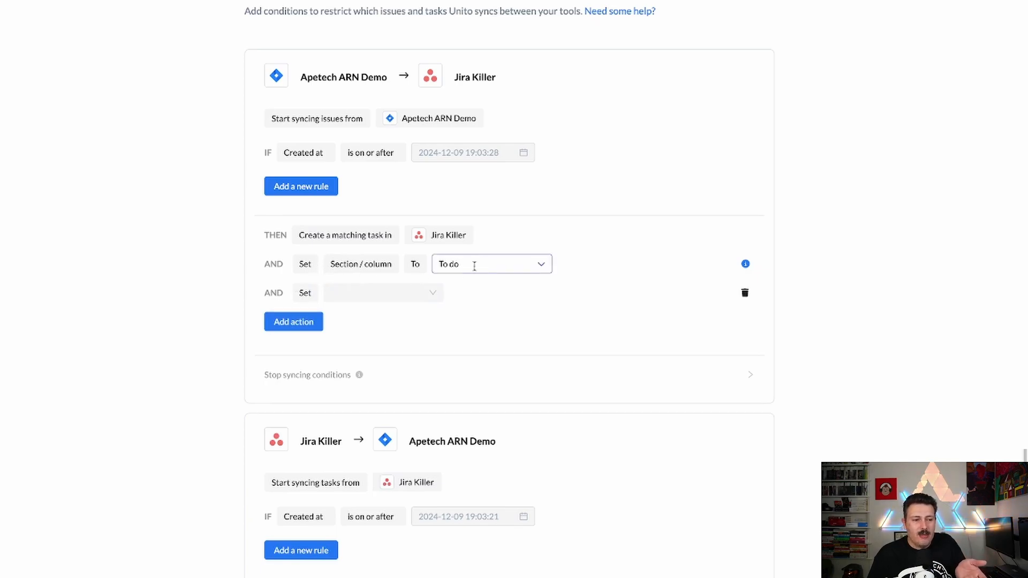
pyautogui.click(355, 294)
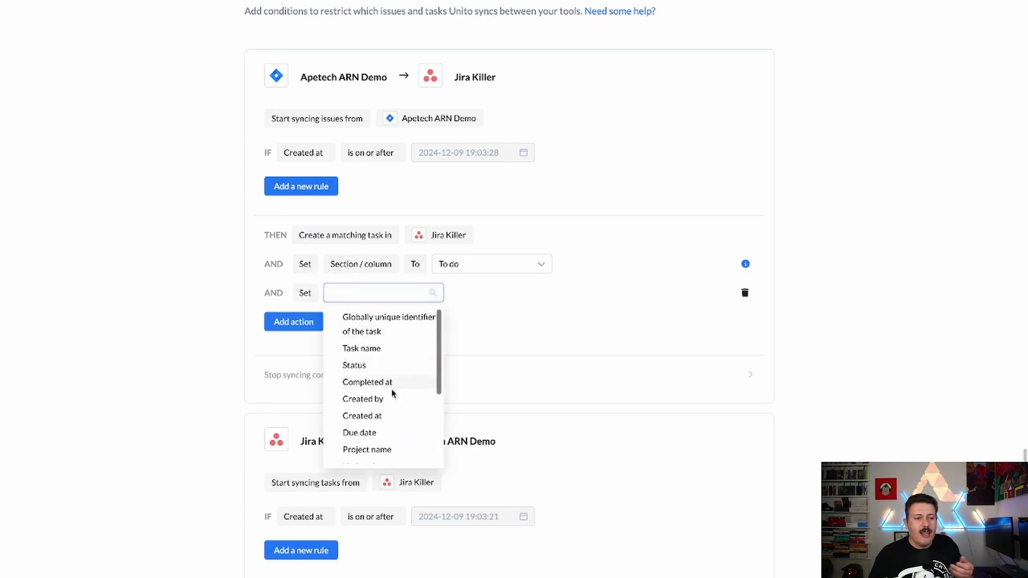
pyautogui.scroll(-1, 390, 415)
pyautogui.scroll(-3, 390, 415)
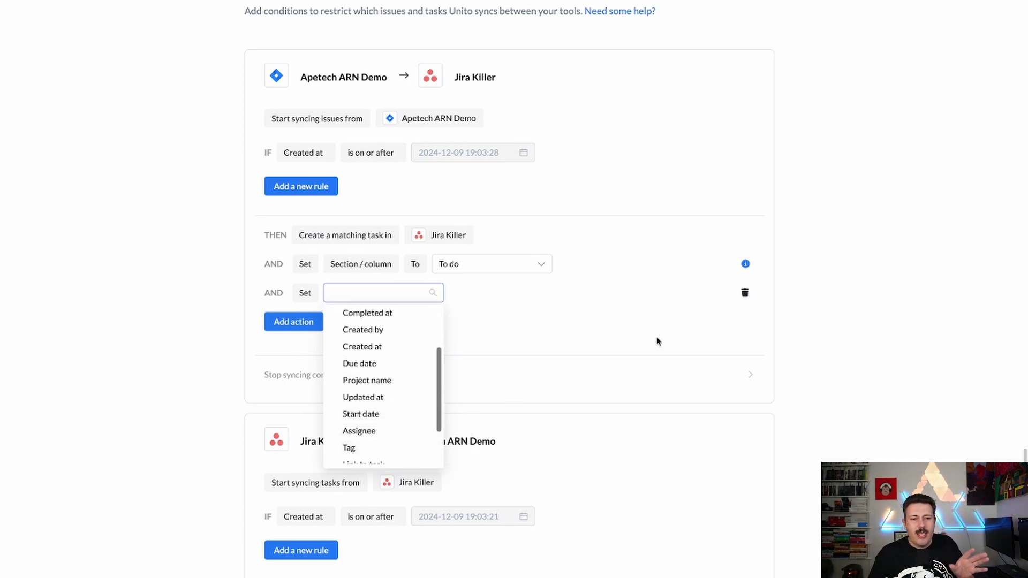
pyautogui.click(784, 321)
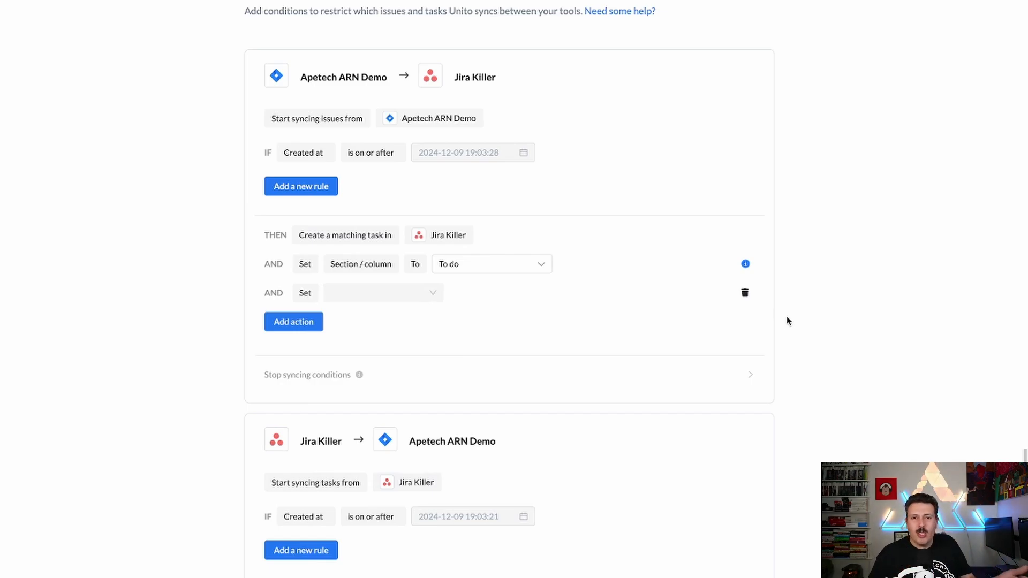
# Add a blank rule to the Asana-to-Jira direction and browse the fields it can filter by, choosing none.
pyautogui.scroll(-4, 784, 193)
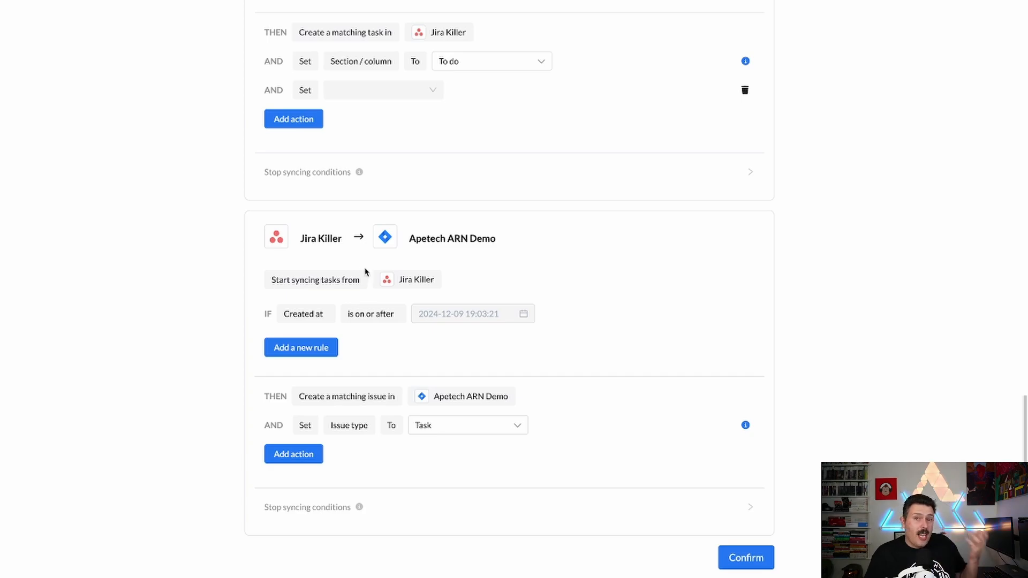
pyautogui.click(303, 348)
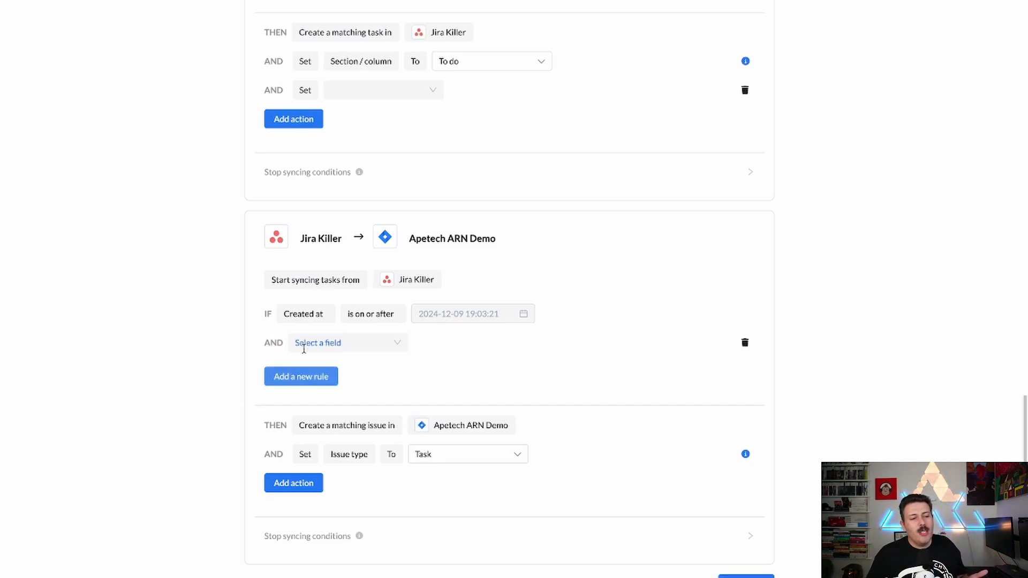
pyautogui.click(311, 347)
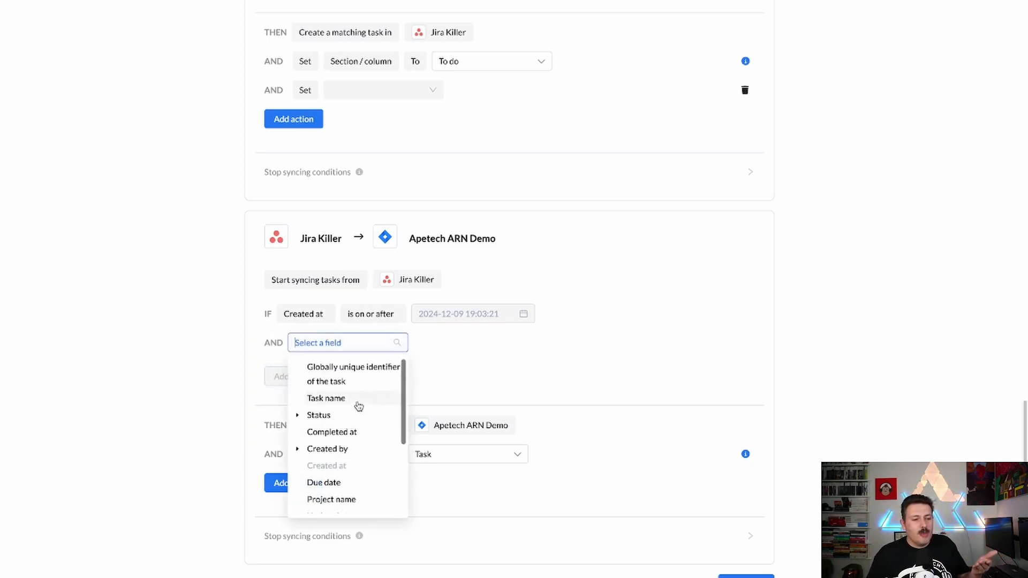
pyautogui.click(767, 361)
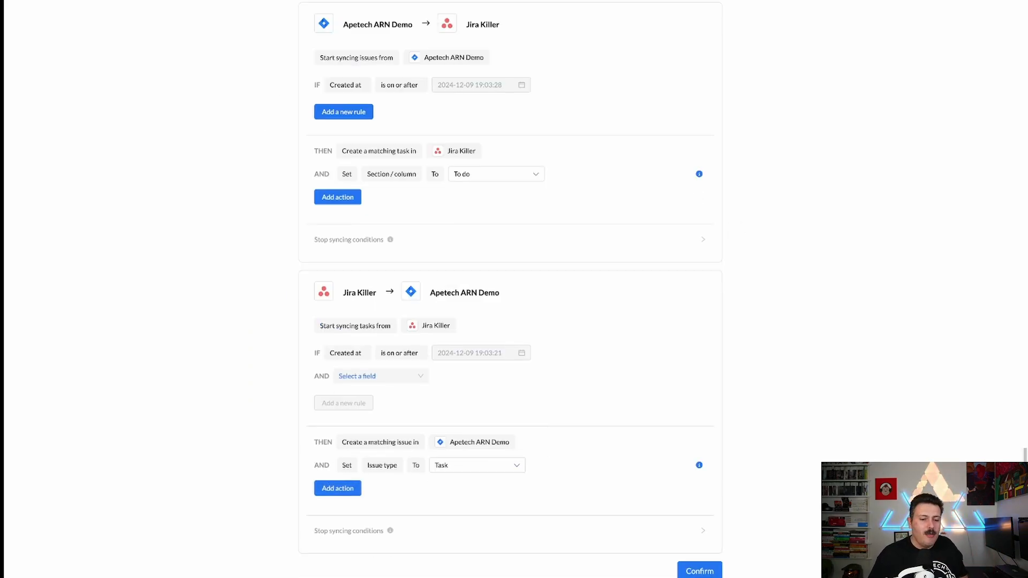
# Confirm the flow's rules with To do as the Asana section and Task as the Jira issue type.
pyautogui.click(697, 568)
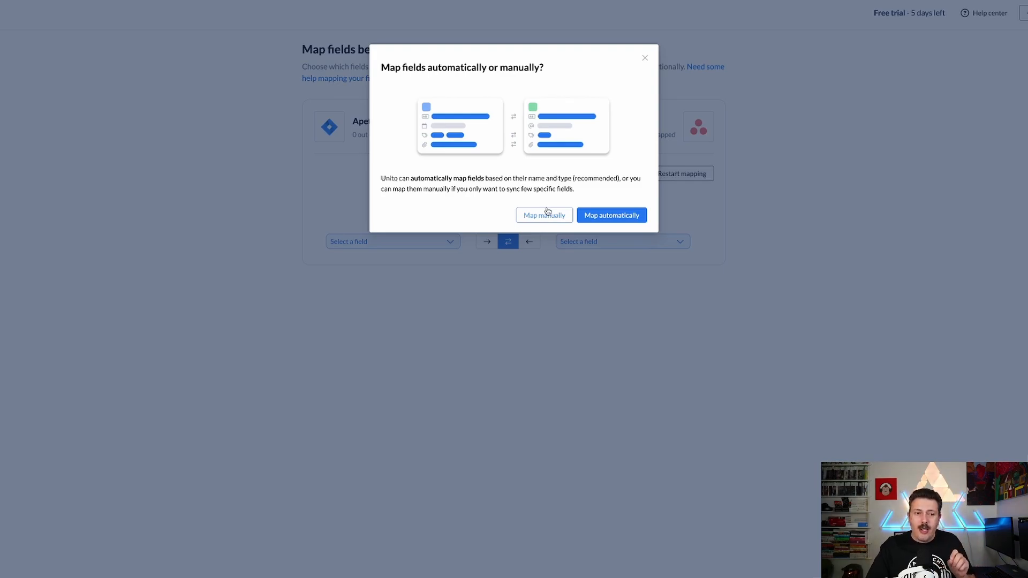
# Map the fields between Jira Cloud and Asana automatically and confirm the resulting mapping.
pyautogui.click(623, 209)
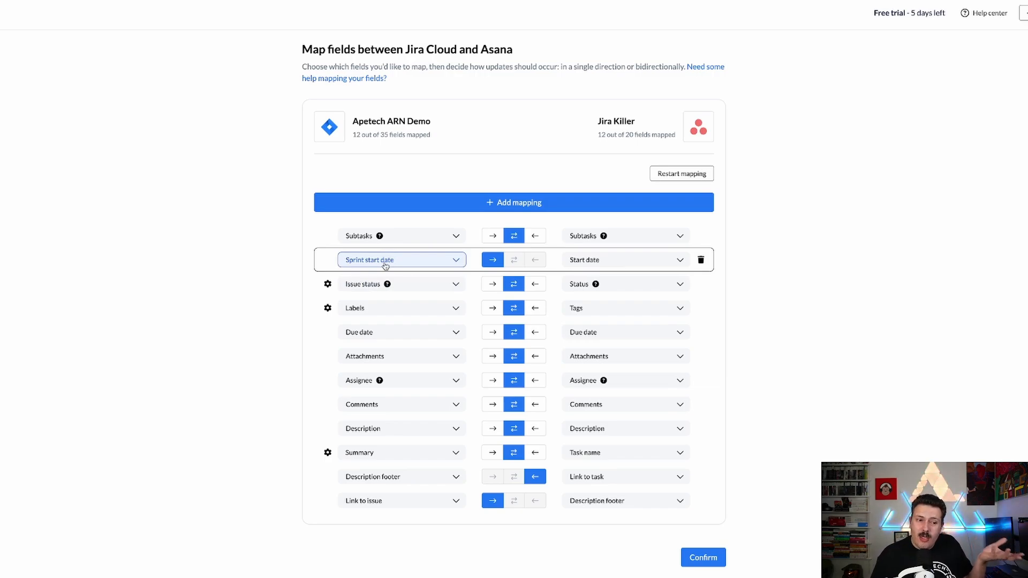
pyautogui.click(627, 262)
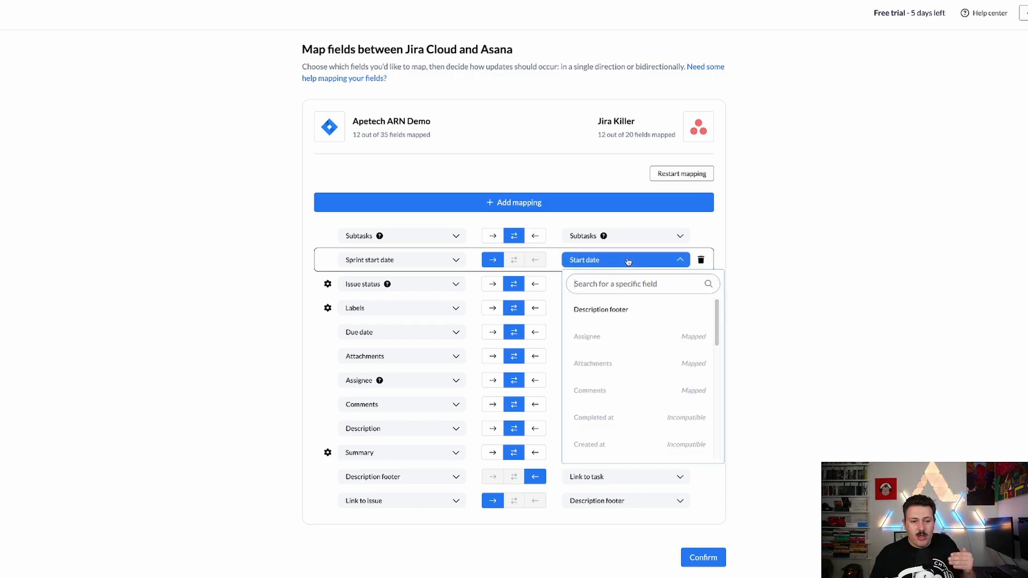
pyautogui.click(628, 262)
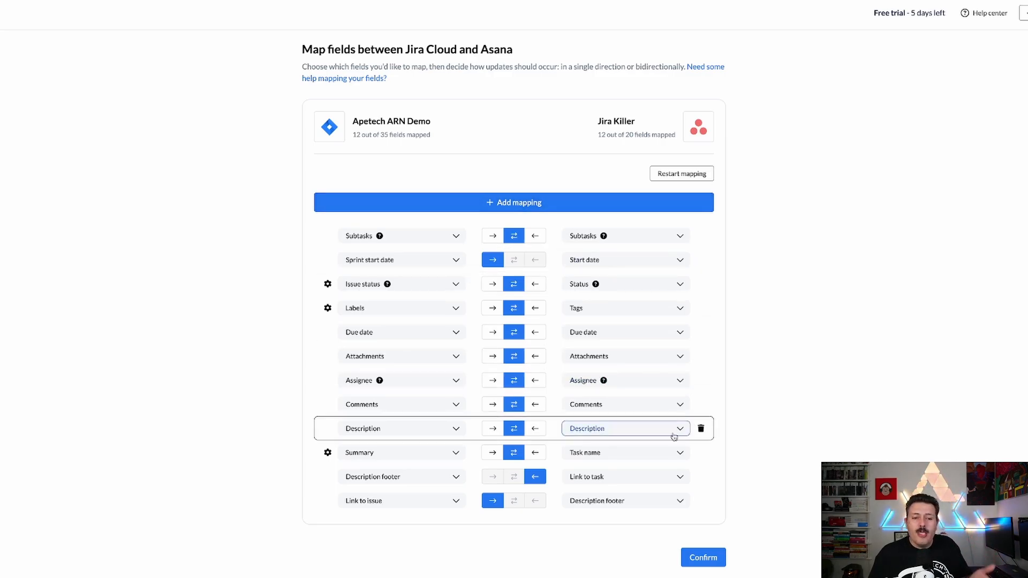
pyautogui.click(703, 559)
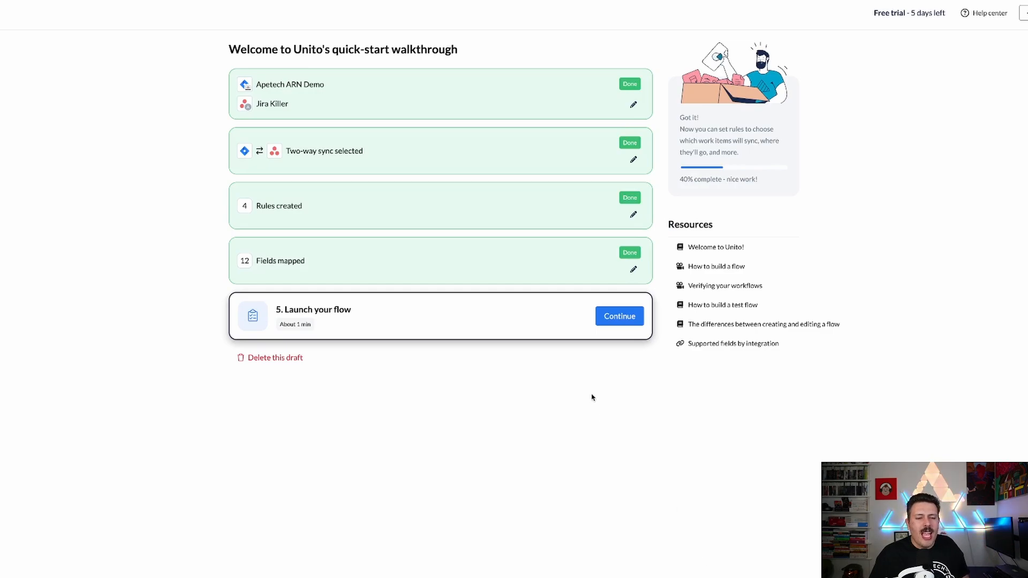
# Launch the flow as "Apetech ARN Demo issues ⇌ Jira Killer tasks" with auto sync enabled.
pyautogui.click(620, 316)
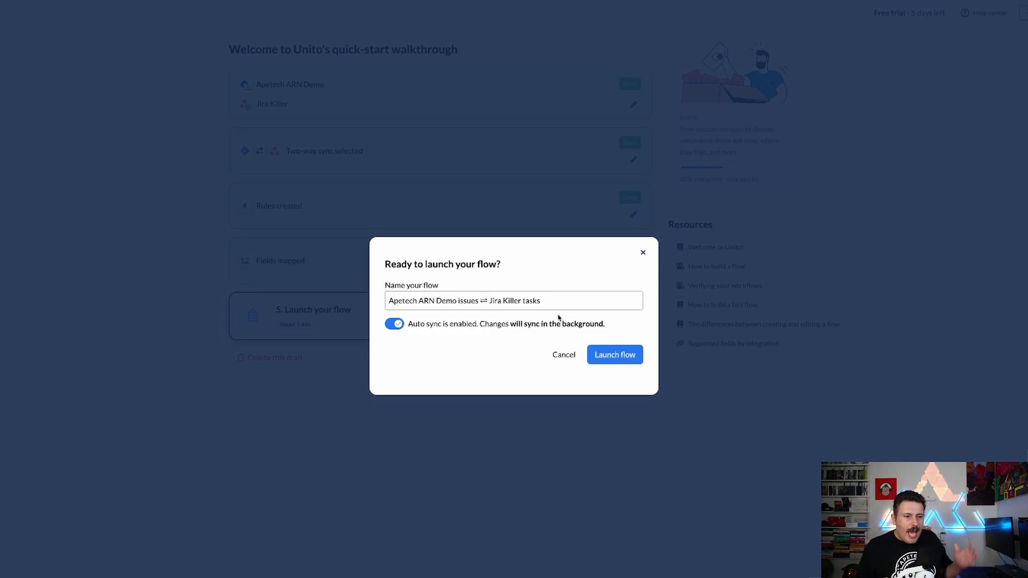
pyautogui.click(604, 356)
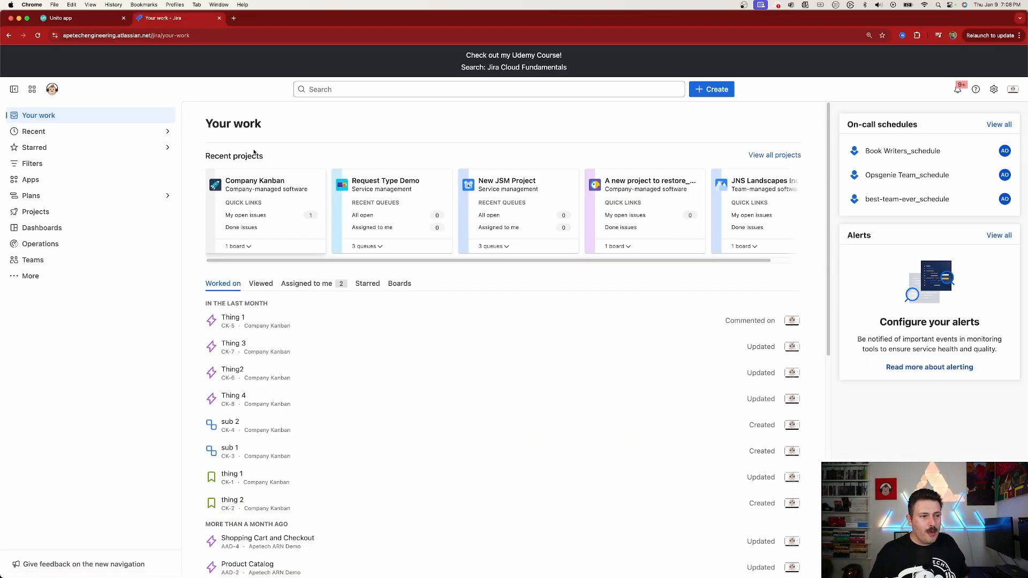
# In Jira, create a story titled "This is a task for Asana!!!" in the list view of the Apetech ARN Demo project.
pyautogui.click(111, 215)
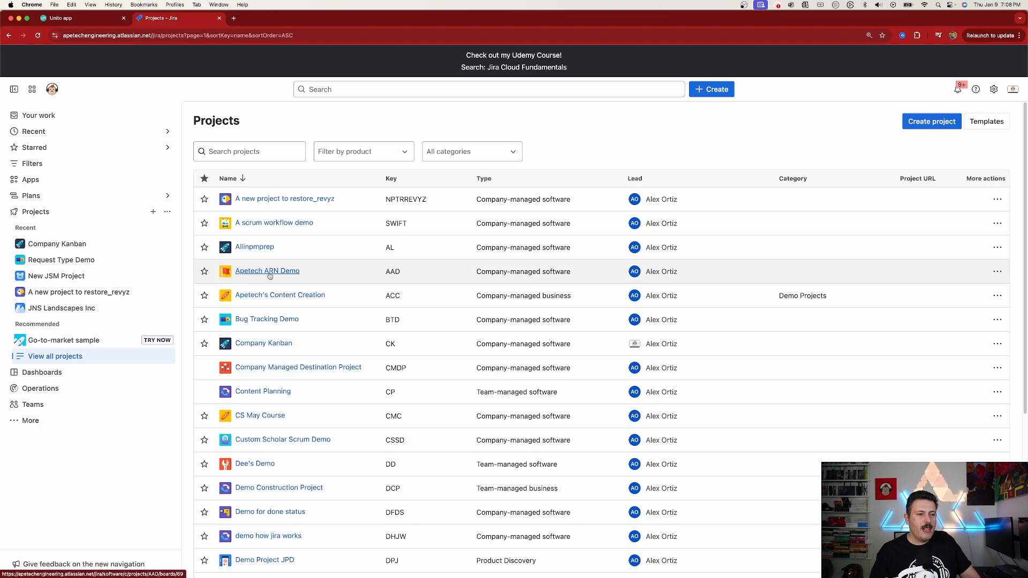
pyautogui.click(269, 273)
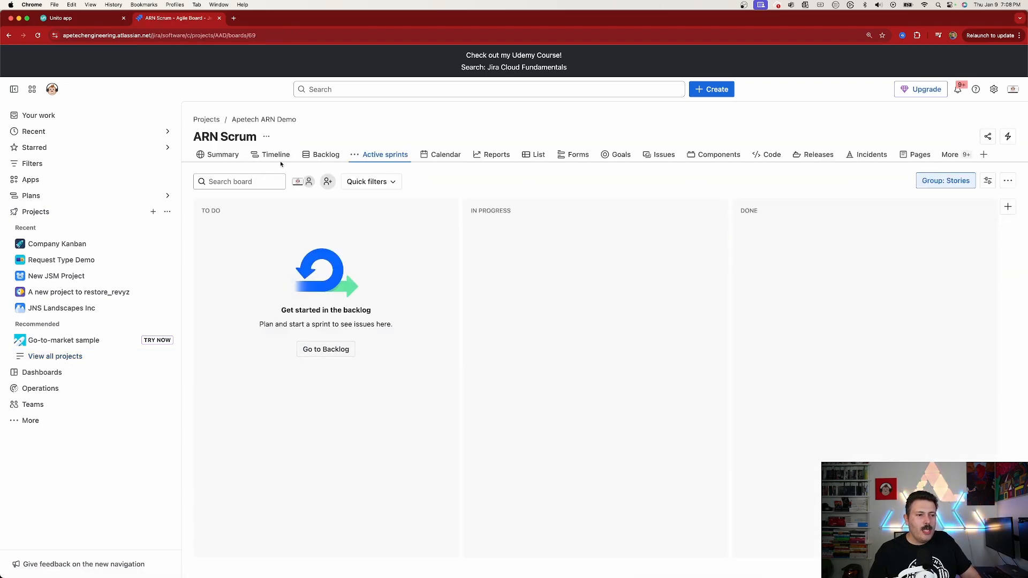
pyautogui.click(539, 157)
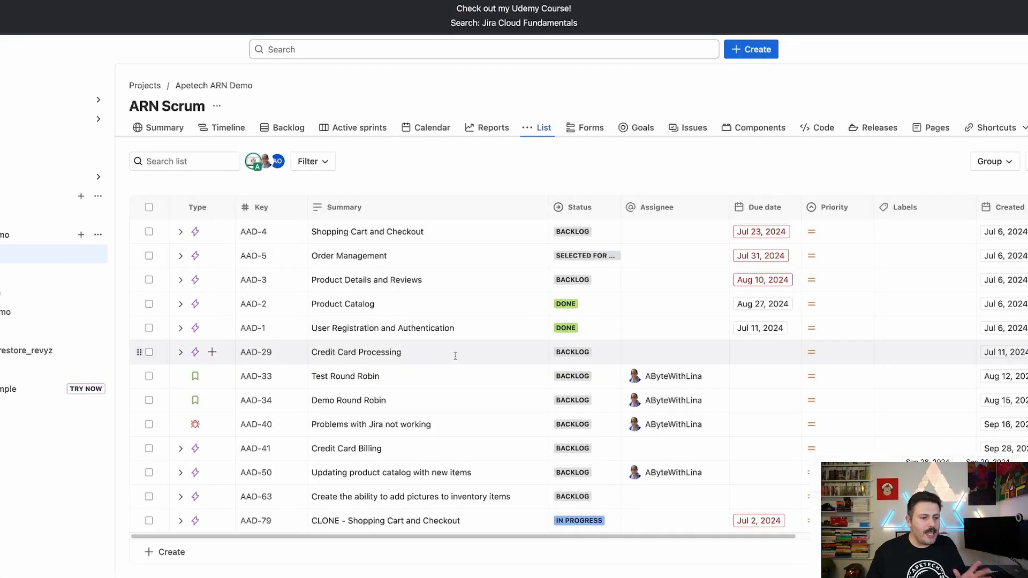
pyautogui.click(166, 551)
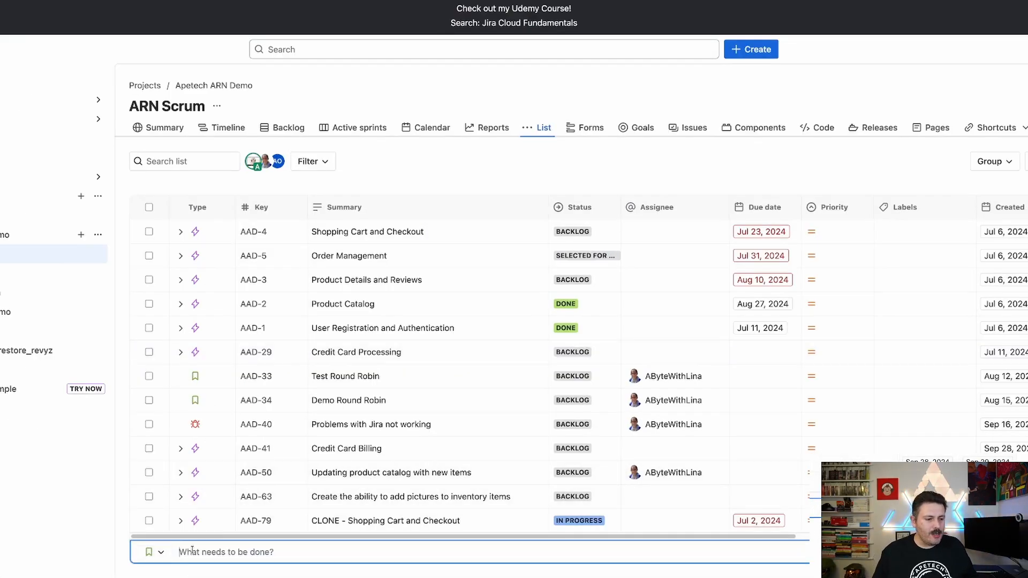
pyautogui.write('This is a task for Asana!!!')
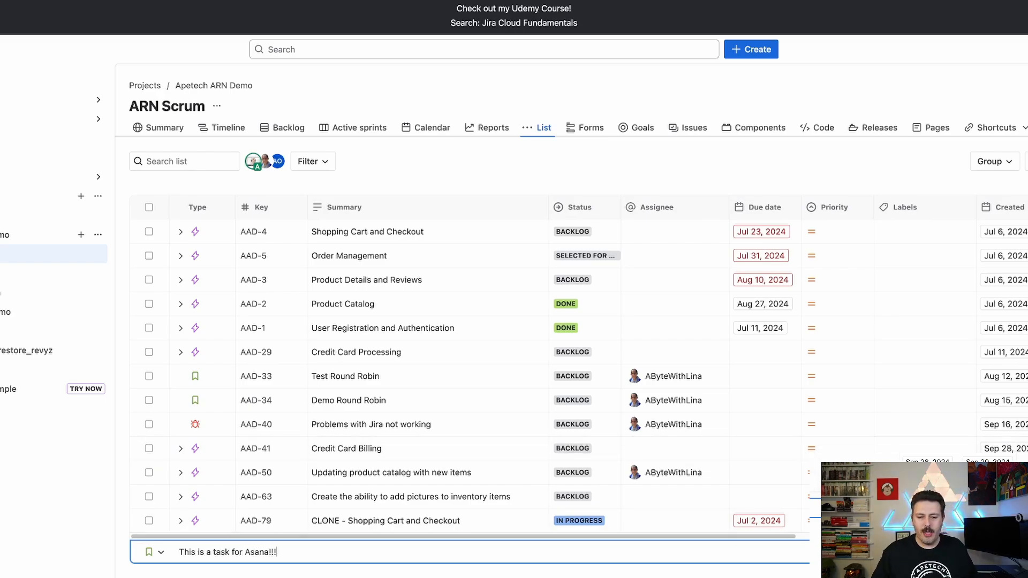
pyautogui.press('Return')
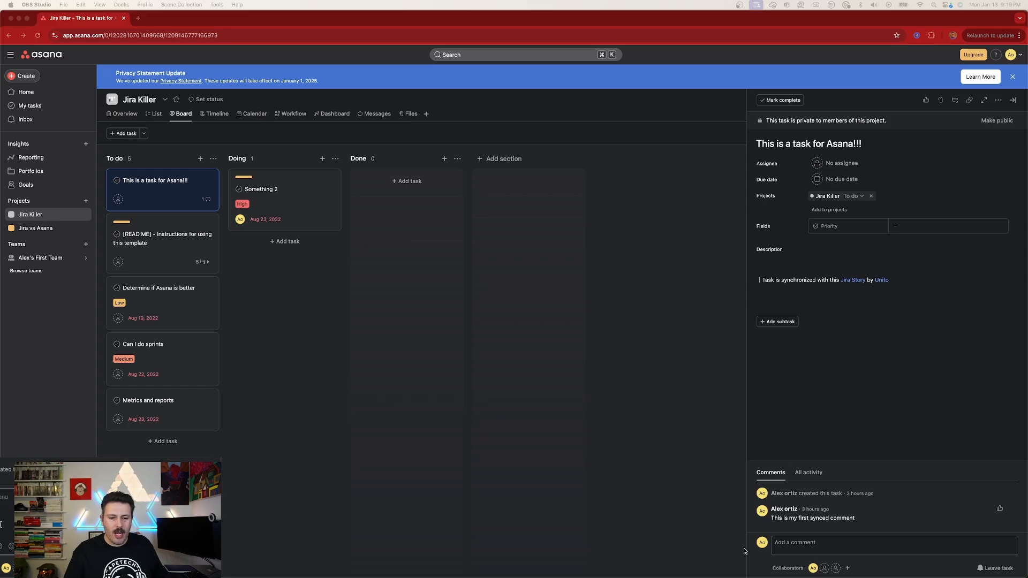
# In Asana, post the comment "This is my first synced comment" on the task "This is a task for Asana!!!".
pyautogui.click(798, 543)
pyautogui.write('This is')
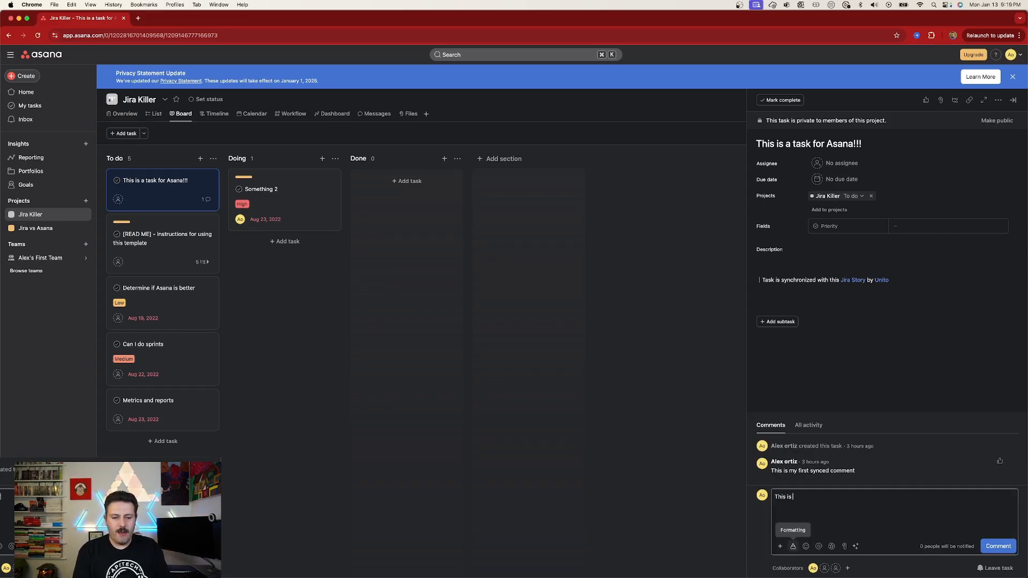
pyautogui.write(' my fi')
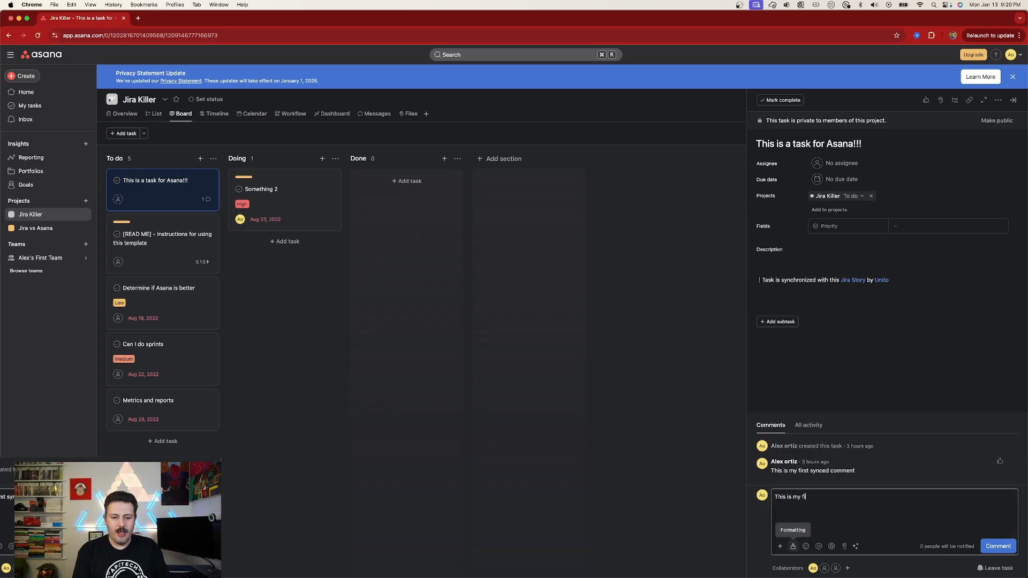
pyautogui.write('rst synced commen')
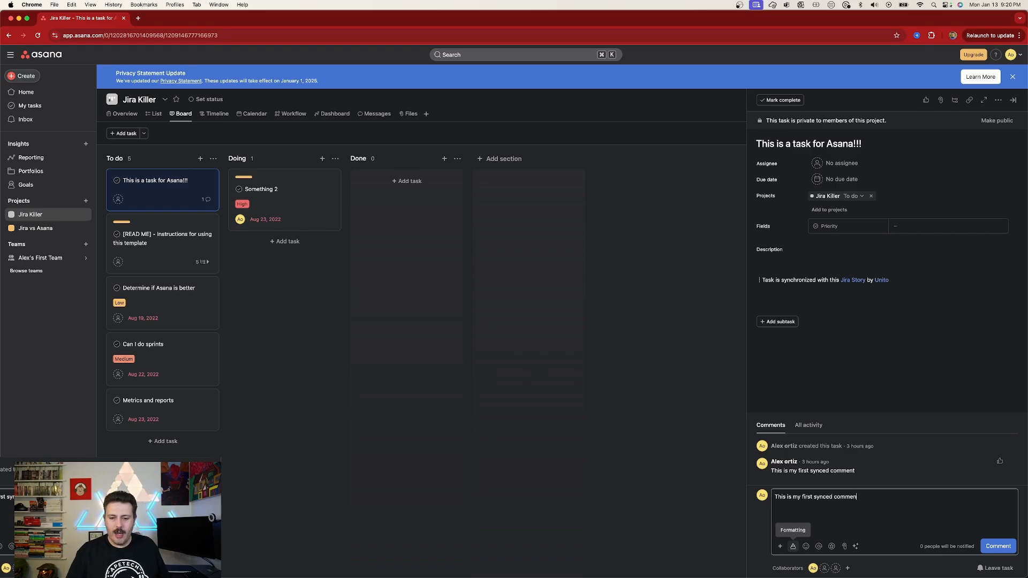
pyautogui.write('t')
pyautogui.click(999, 546)
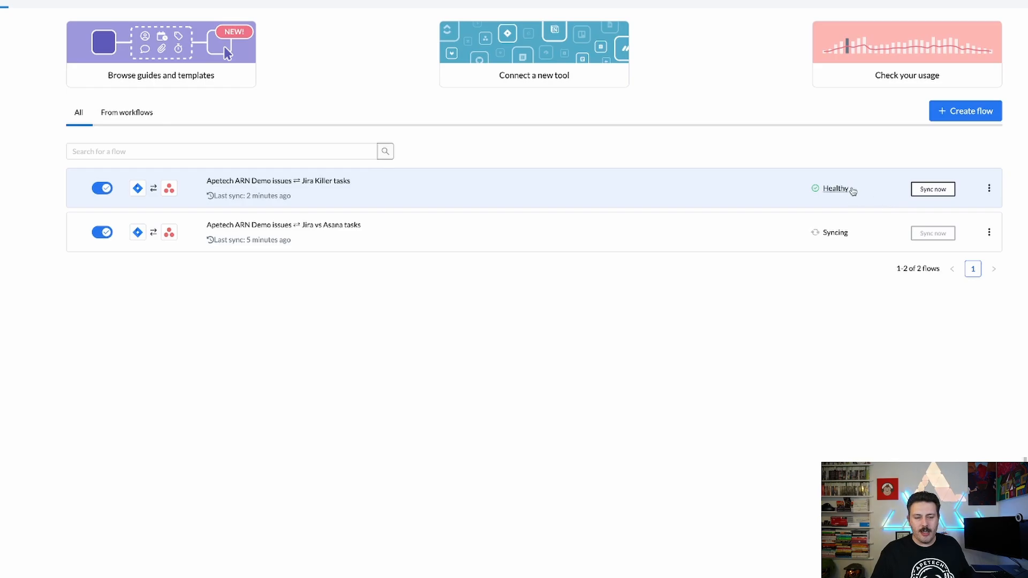
# In Unito, sync the Jira Killer flow immediately, and open the story "This is a task for Asana!!!" from Jira's issue list.
pyautogui.click(933, 189)
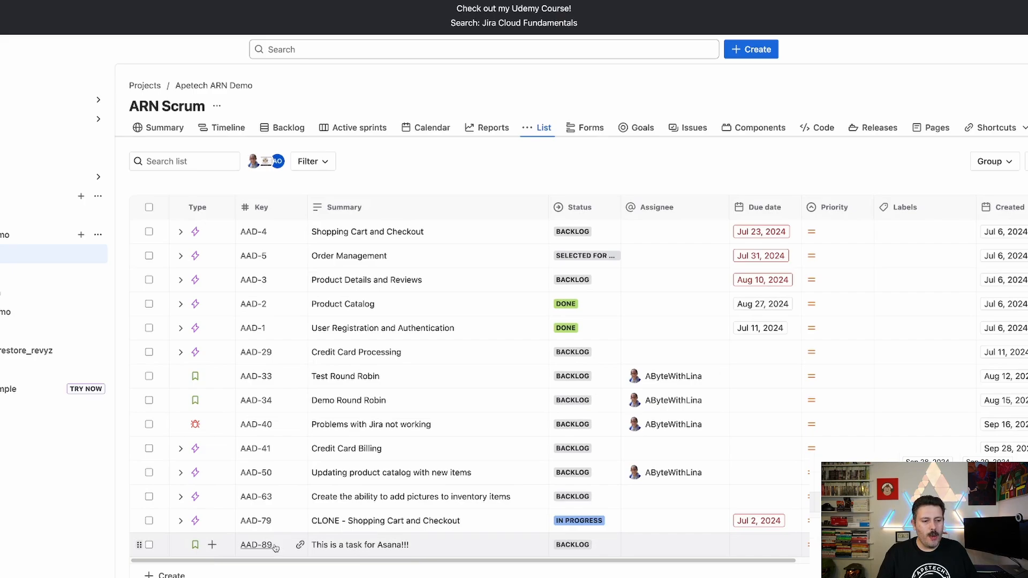
pyautogui.click(251, 546)
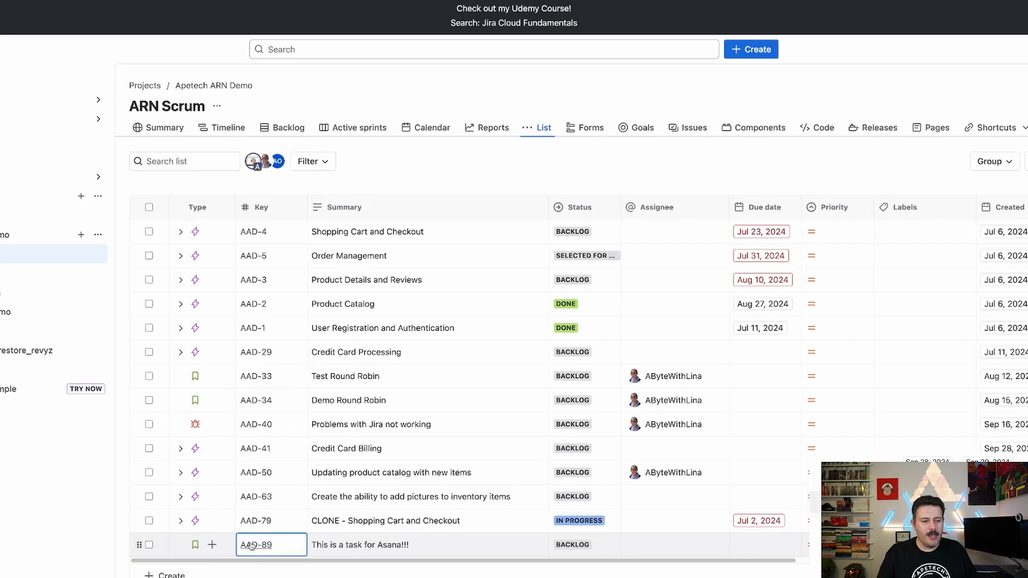